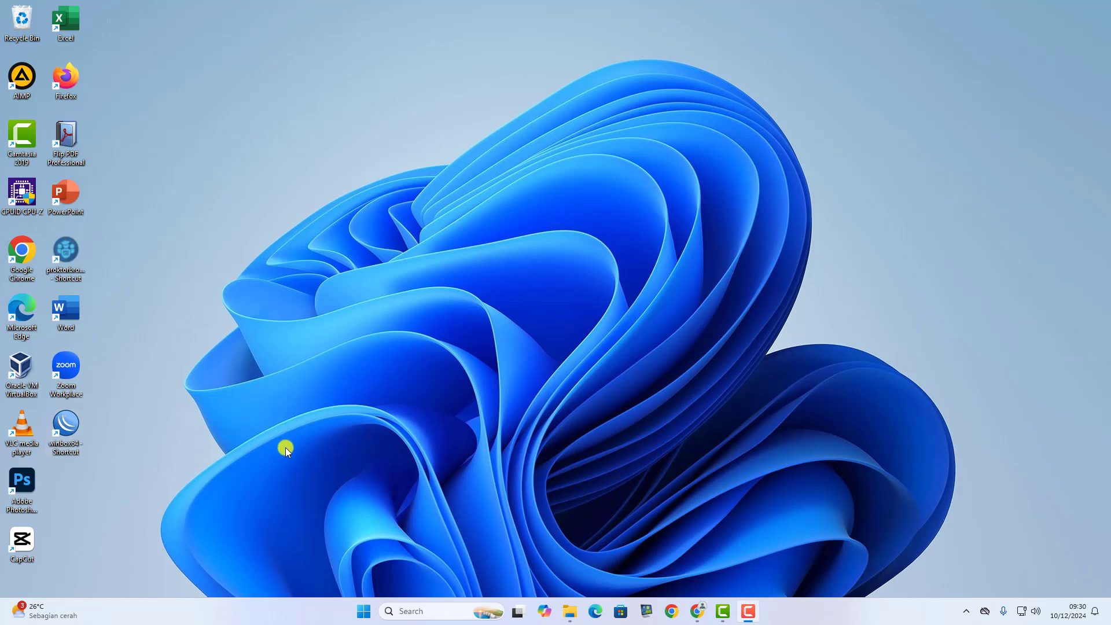
# Launch WinBox with network access allowed and connect to the discovered neighbor router using the stored login.
pyautogui.doubleClick(66, 426)
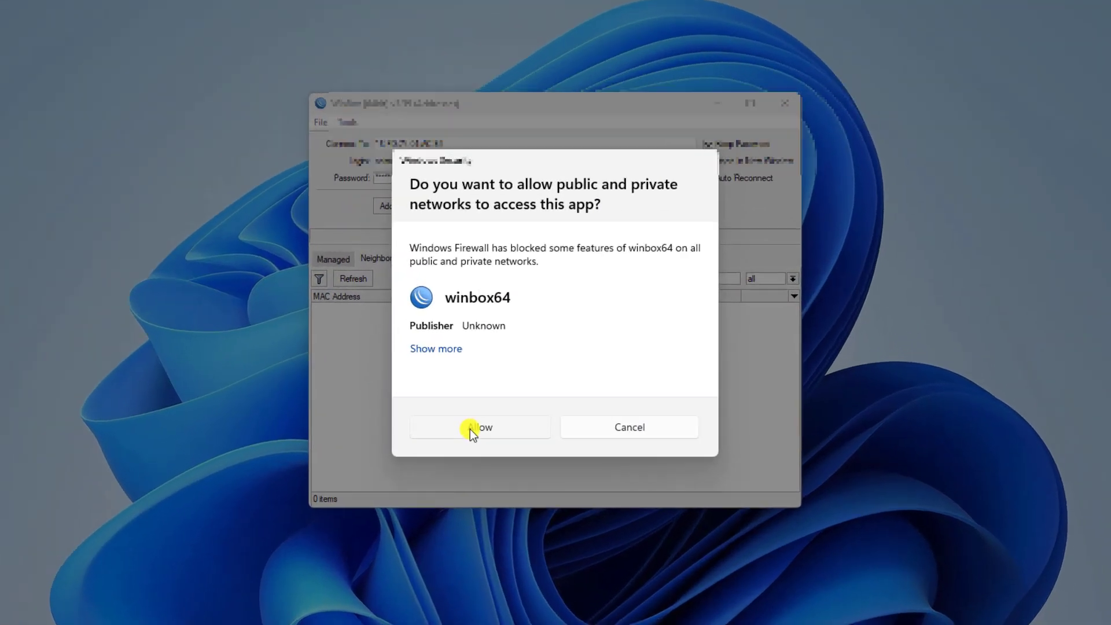
pyautogui.click(487, 398)
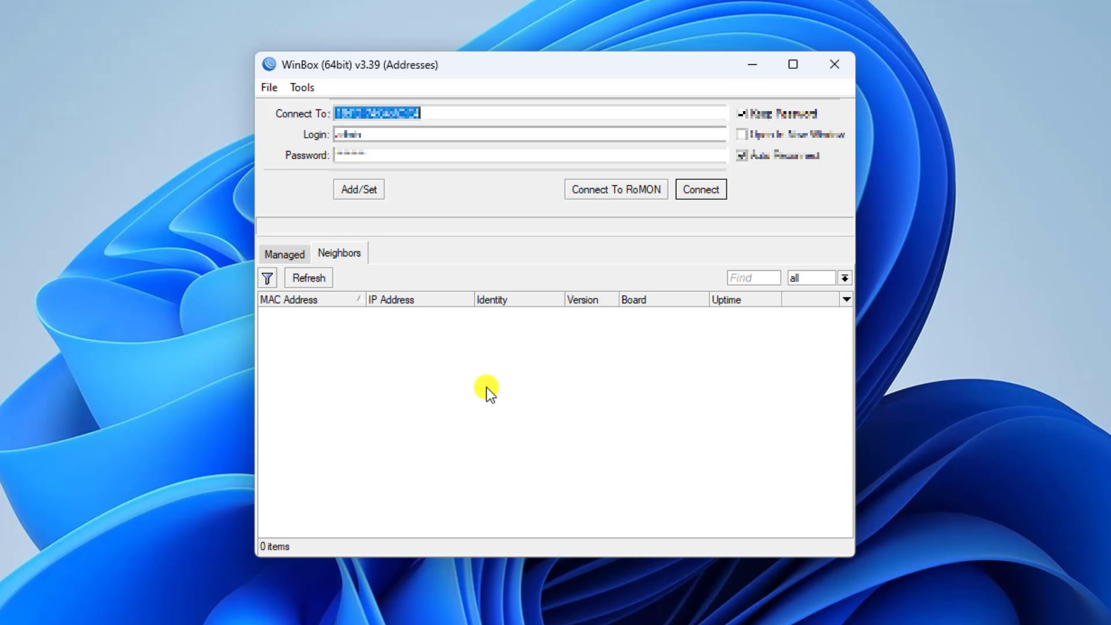
pyautogui.click(336, 254)
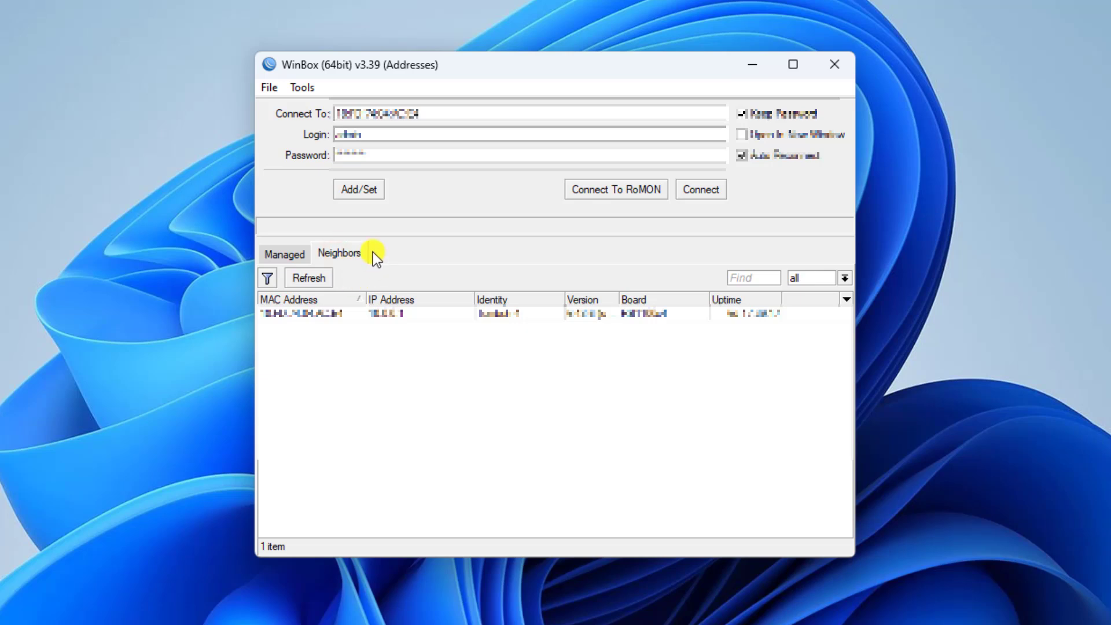
pyautogui.click(339, 314)
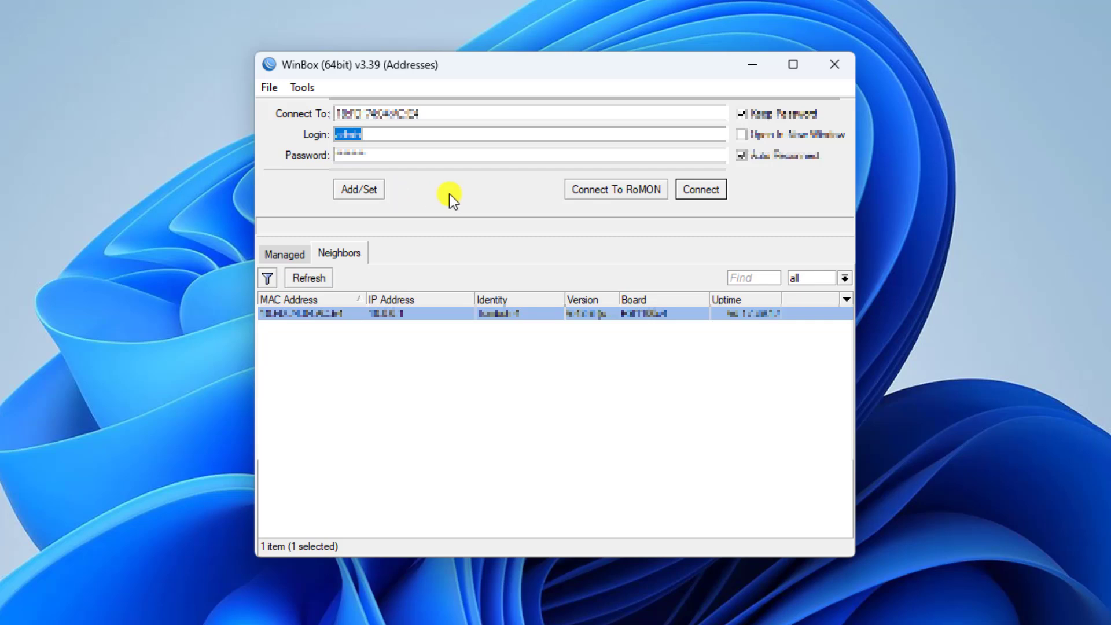
pyautogui.click(716, 188)
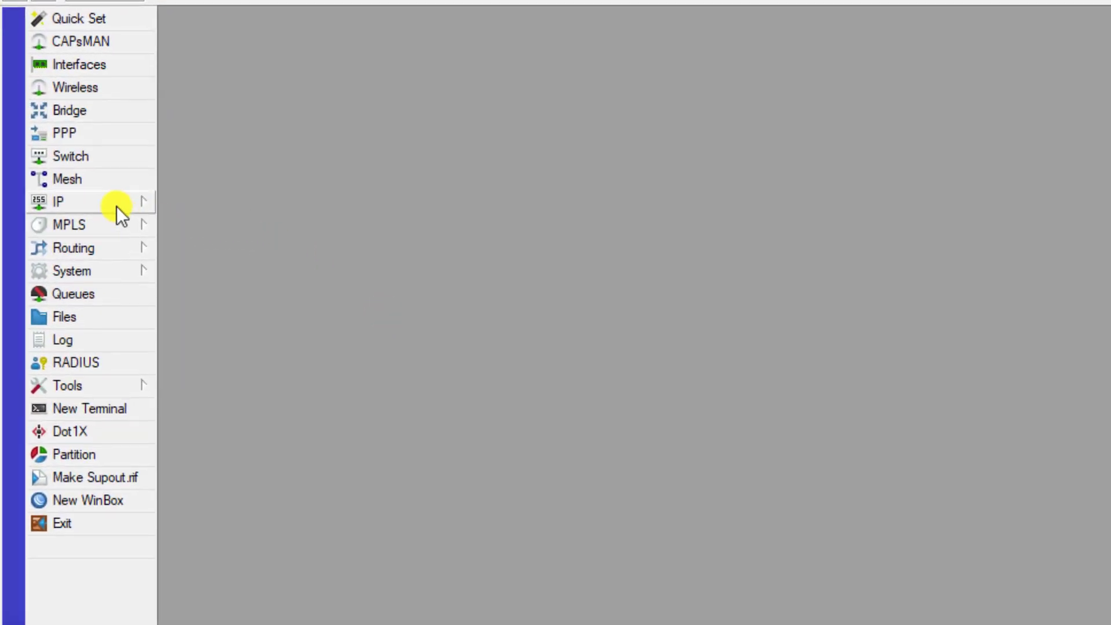
# Open the router's Hotspot settings, maximize the window and look through the existing IP Bindings entries.
pyautogui.click(114, 206)
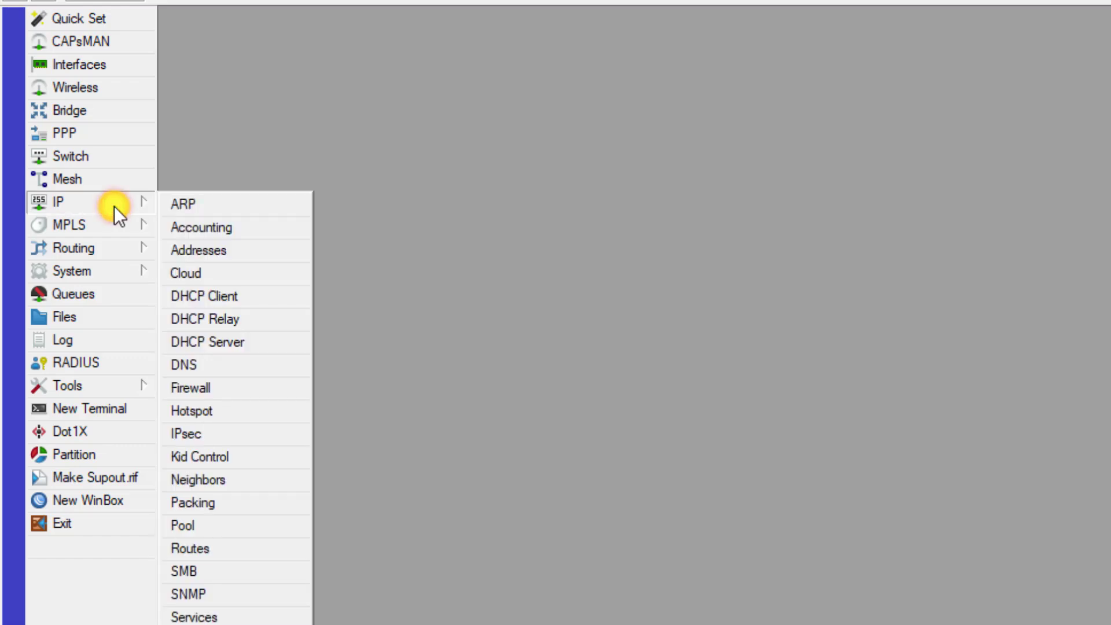
pyautogui.click(218, 408)
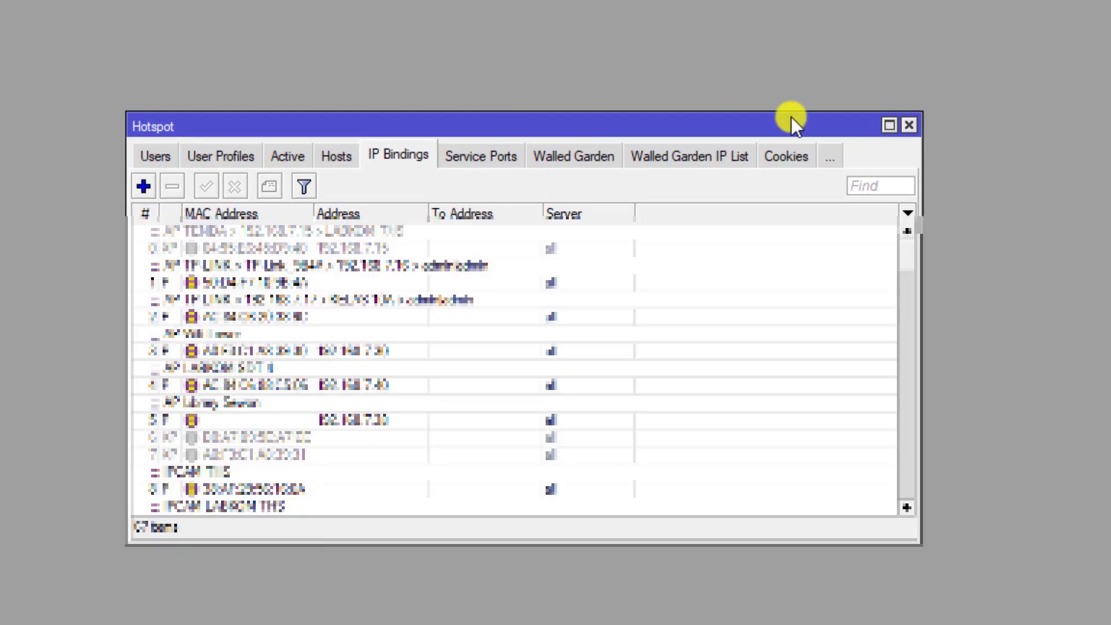
pyautogui.click(894, 126)
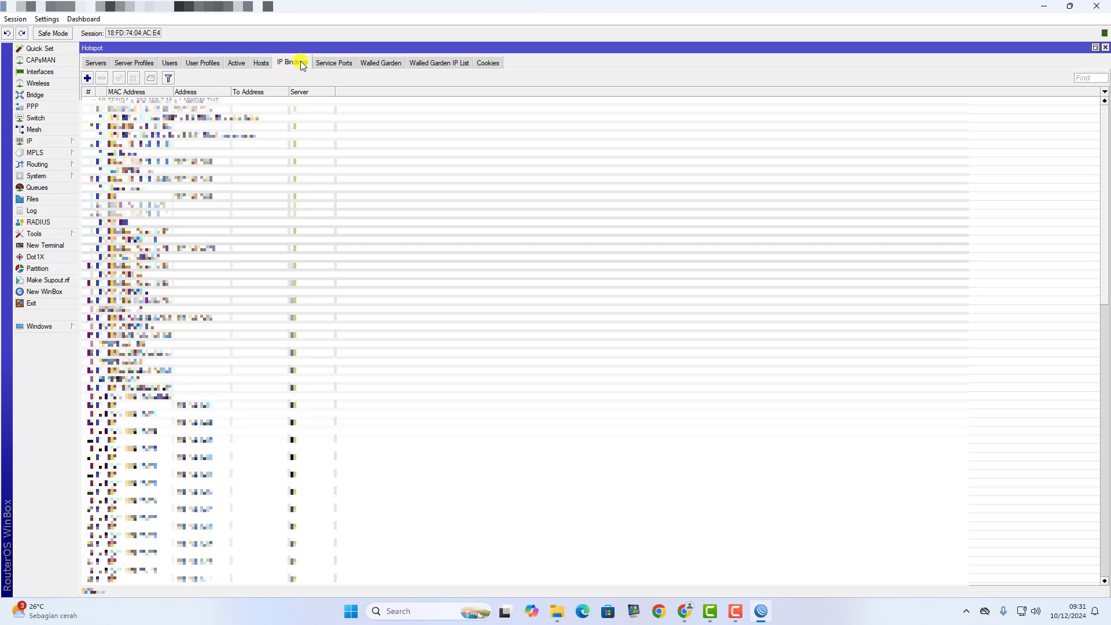
pyautogui.scroll(-4, 331, 254)
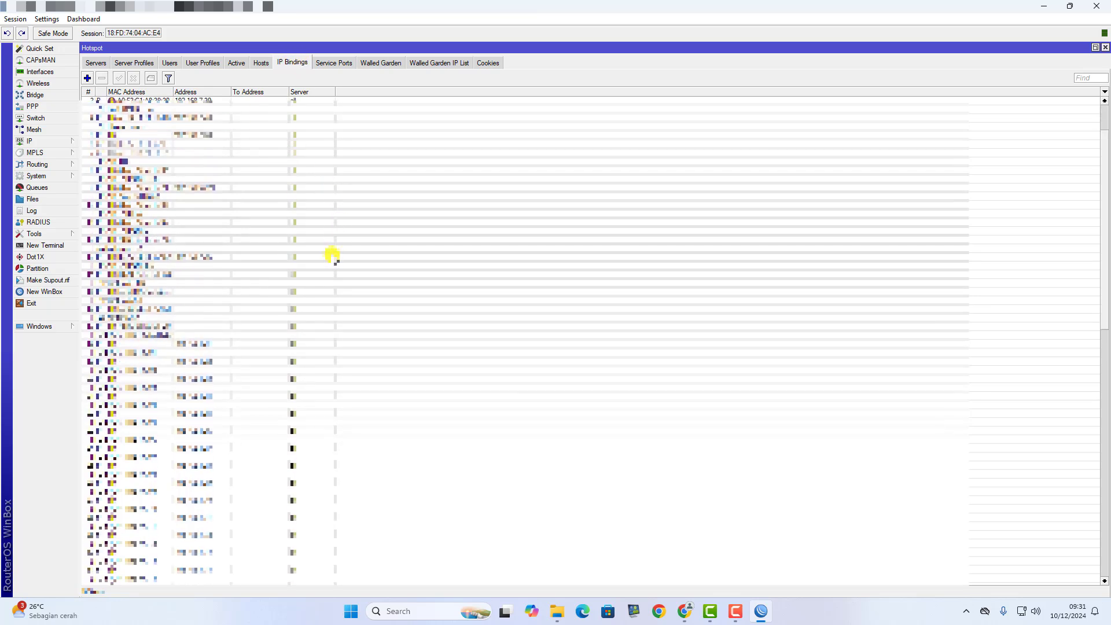
pyautogui.scroll(-6, 329, 253)
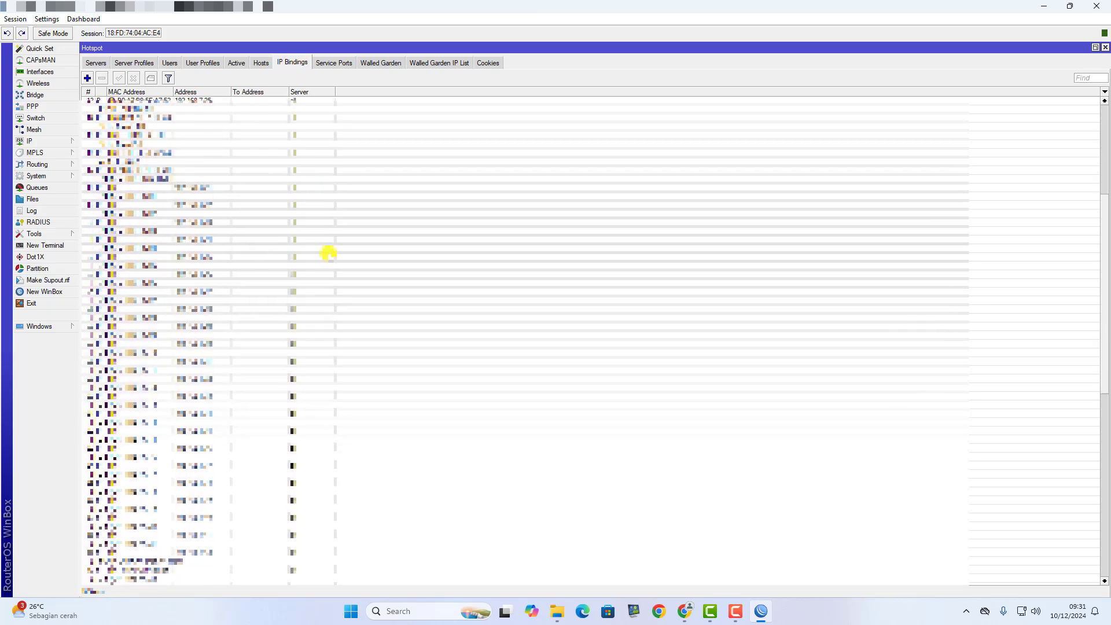
pyautogui.scroll(-5, 328, 253)
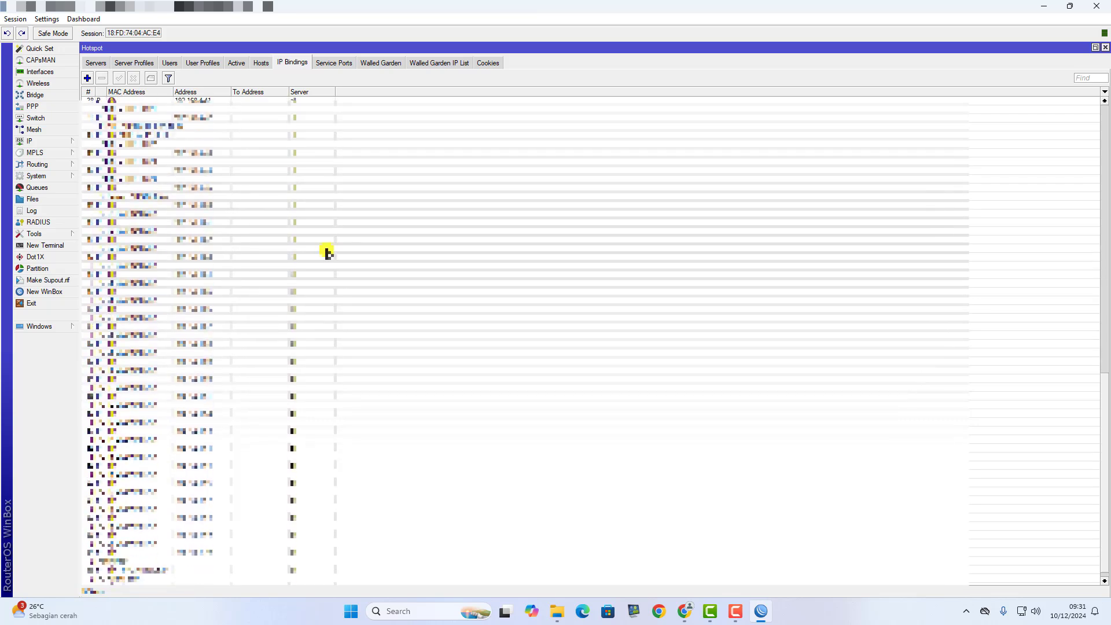
pyautogui.scroll(10, 329, 253)
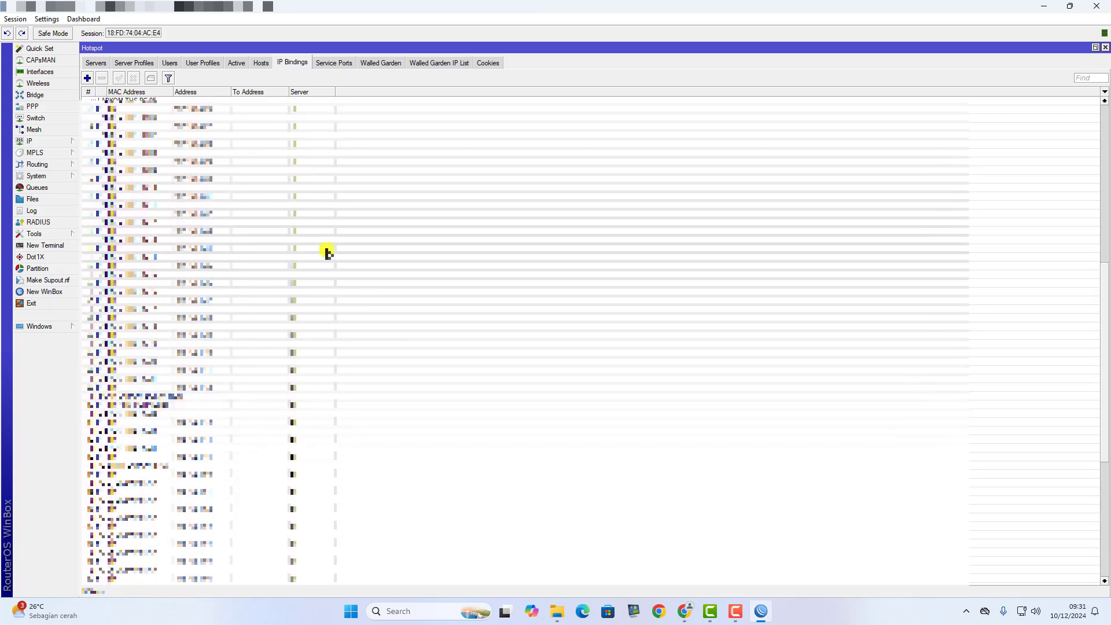
pyautogui.scroll(10, 328, 253)
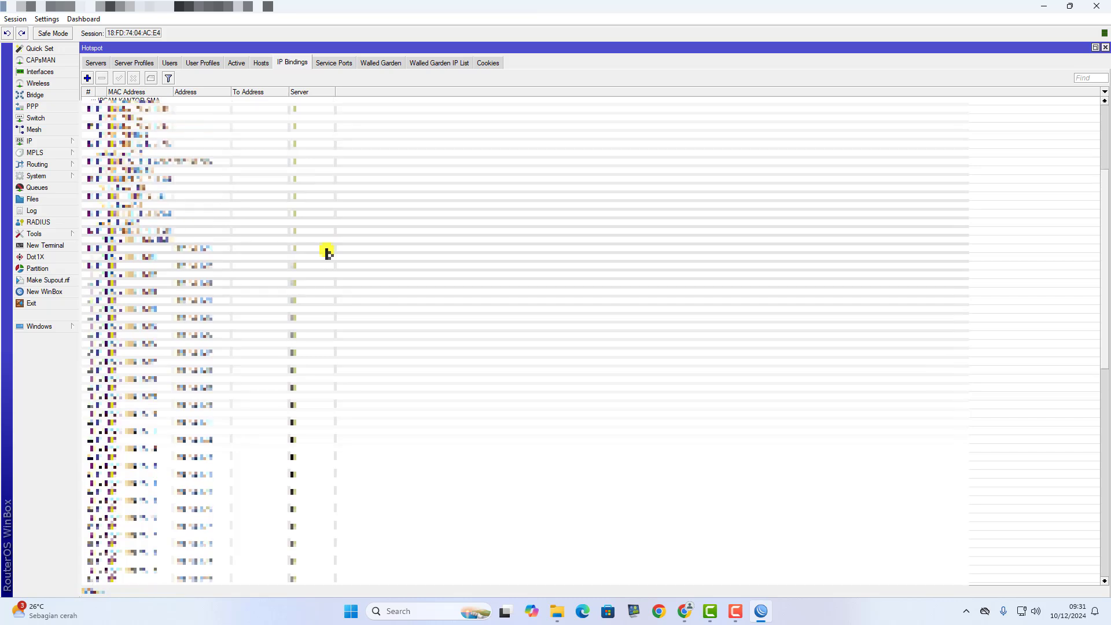
pyautogui.scroll(-5, 328, 253)
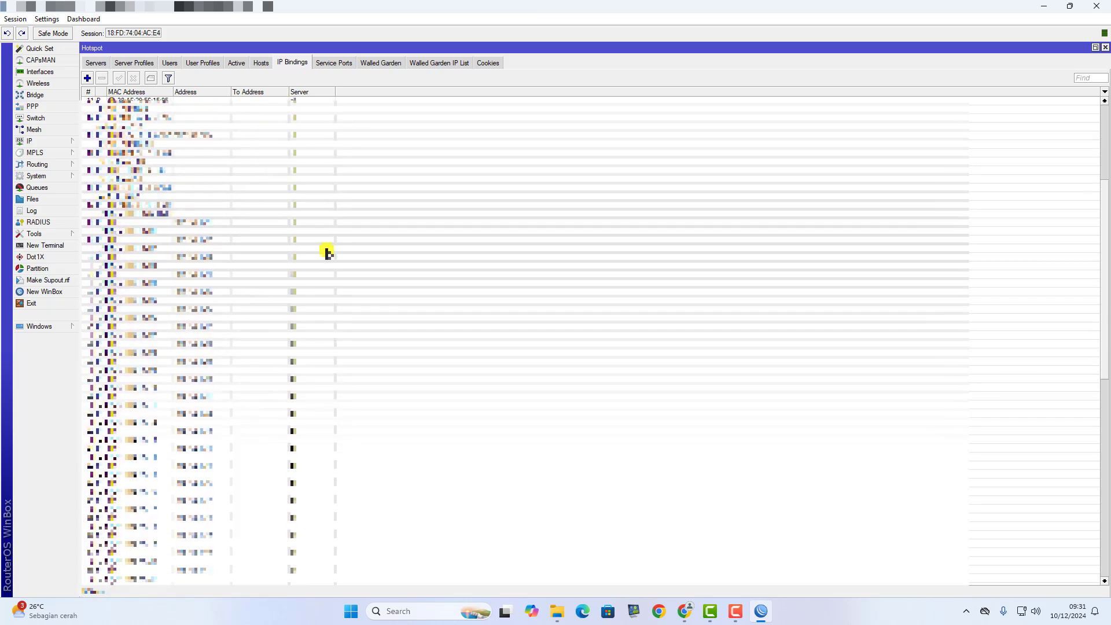
# Start a new hotspot IP binding and close the Hotspot window behind its dialog.
pyautogui.click(88, 78)
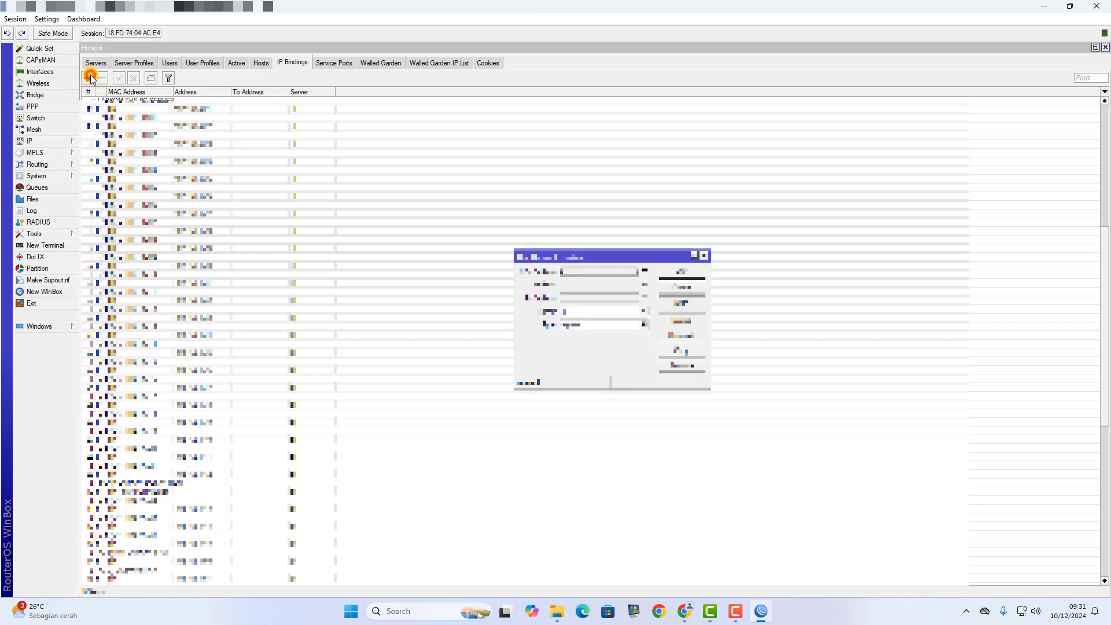
pyautogui.click(1105, 47)
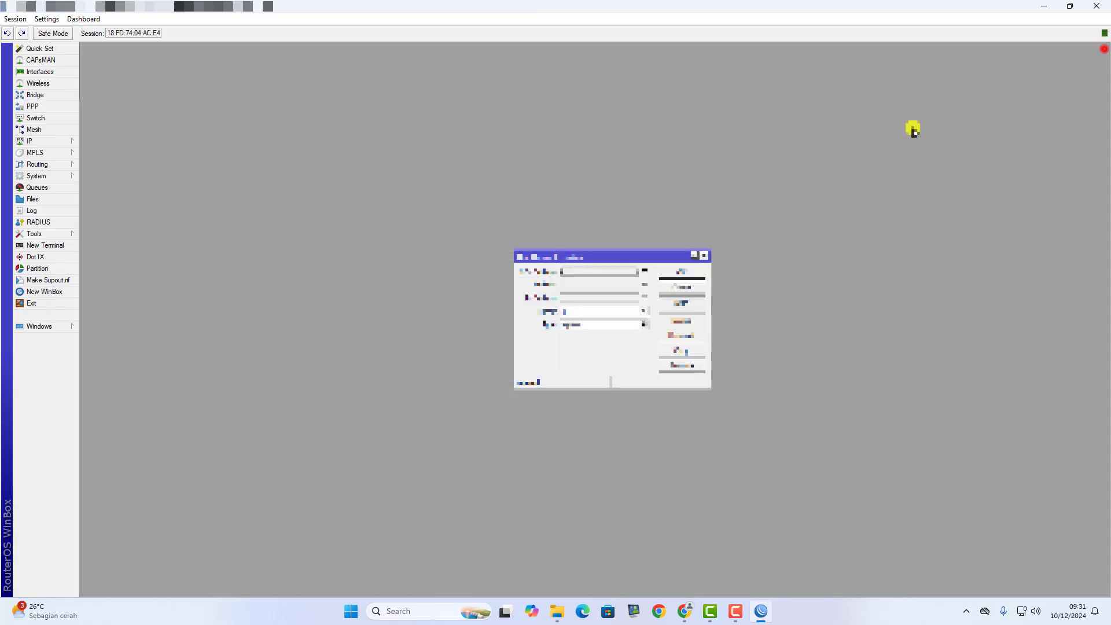
pyautogui.moveTo(579, 256); pyautogui.dragTo(493, 204)
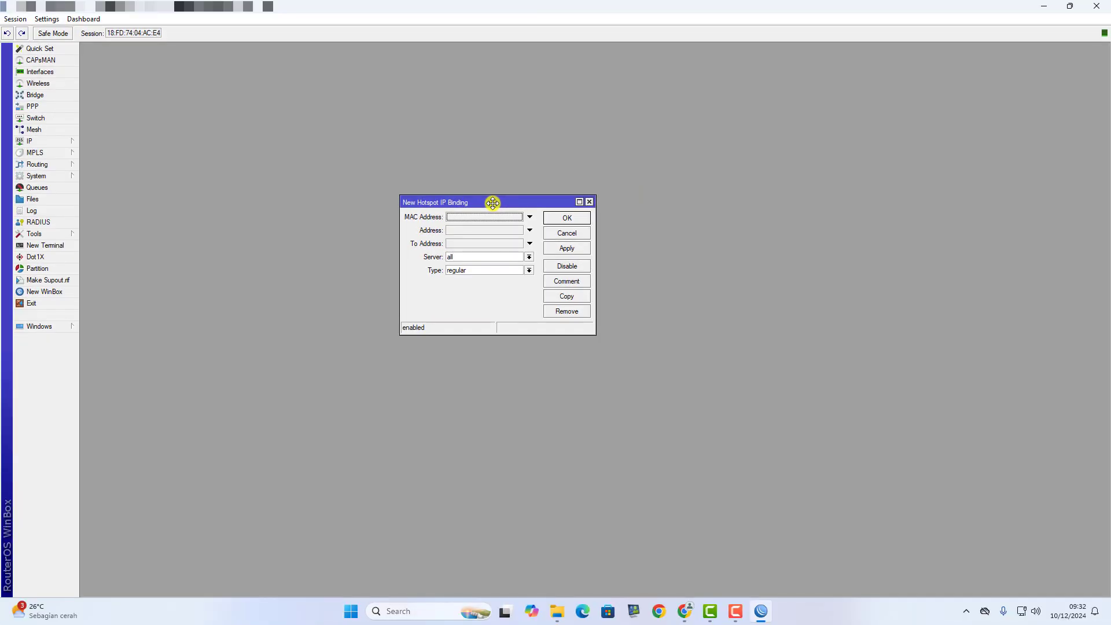
# Examine the address ranges in the router's IP Pool list beneath the new binding dialog, and close the list.
pyautogui.click(47, 139)
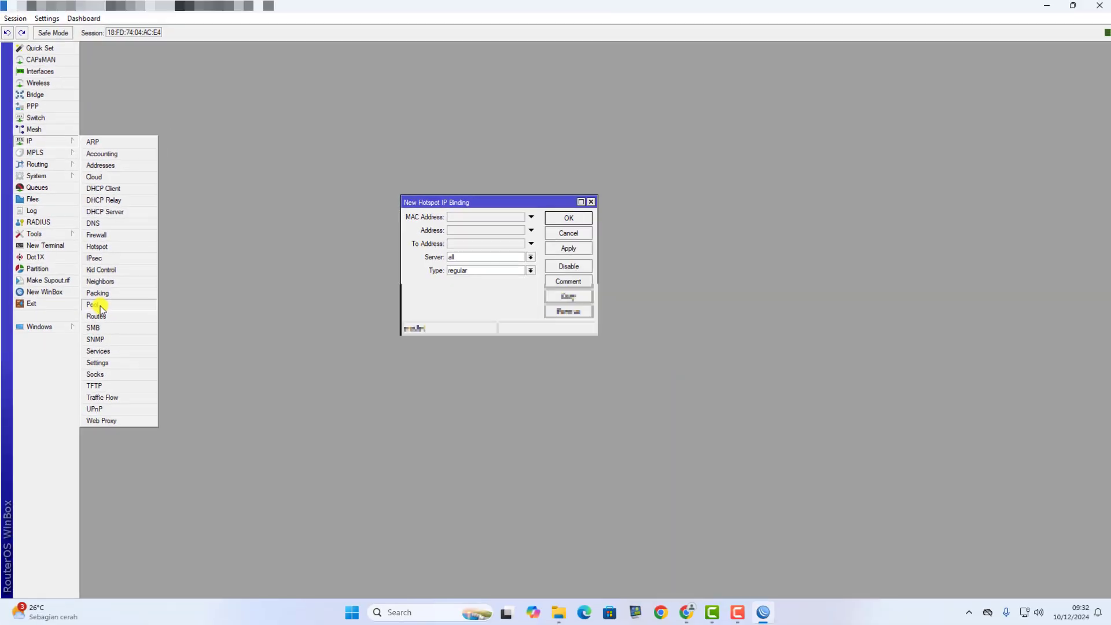
pyautogui.click(238, 445)
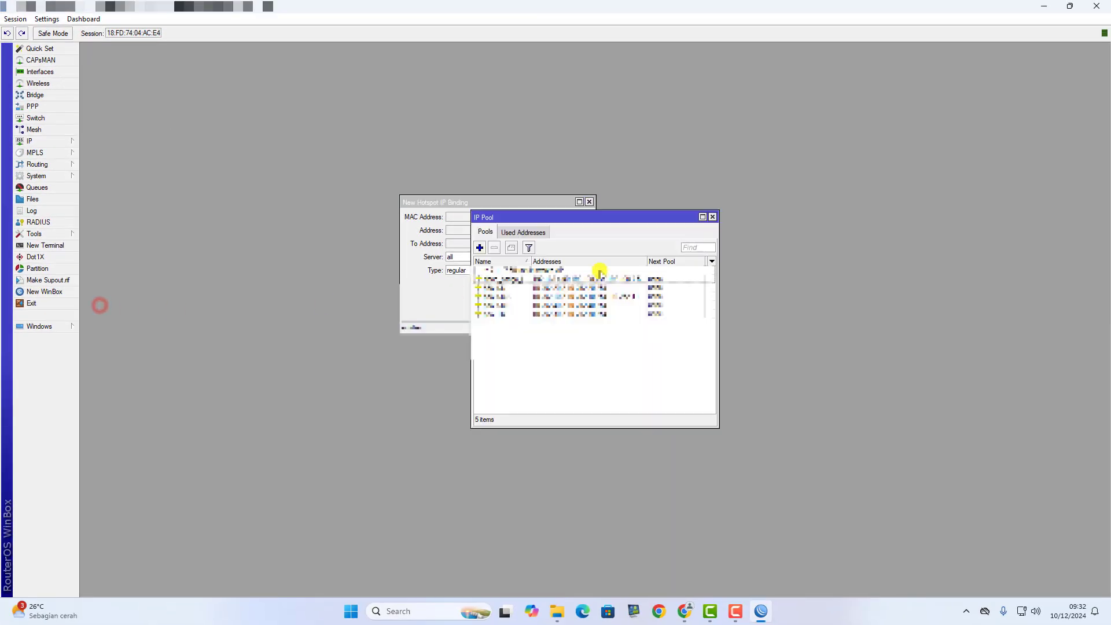
pyautogui.moveTo(586, 219); pyautogui.dragTo(478, 373)
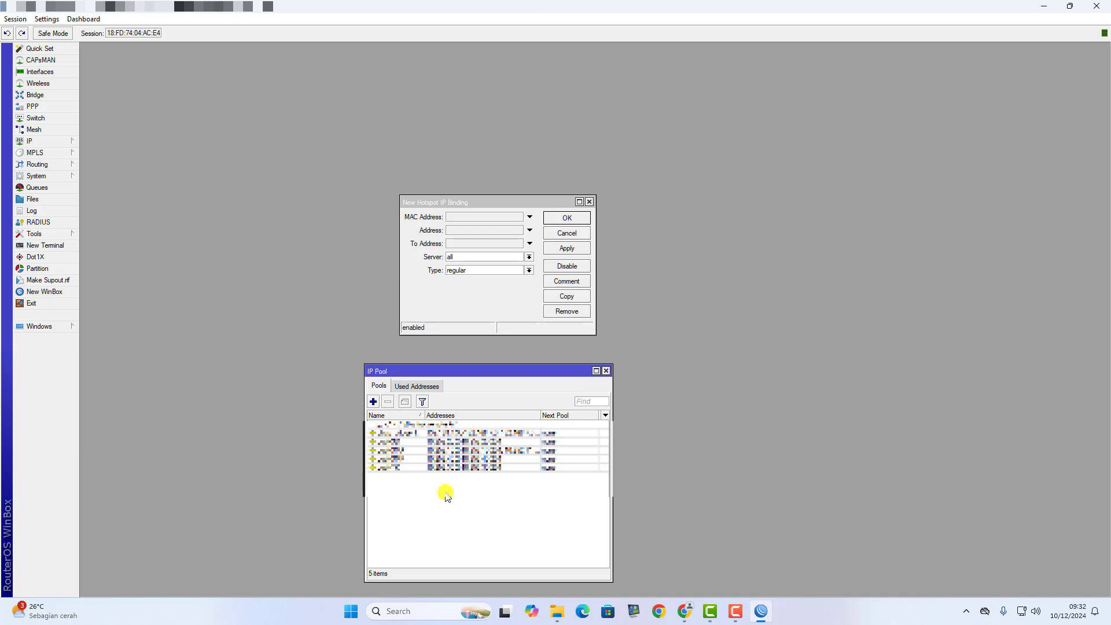
pyautogui.click(605, 371)
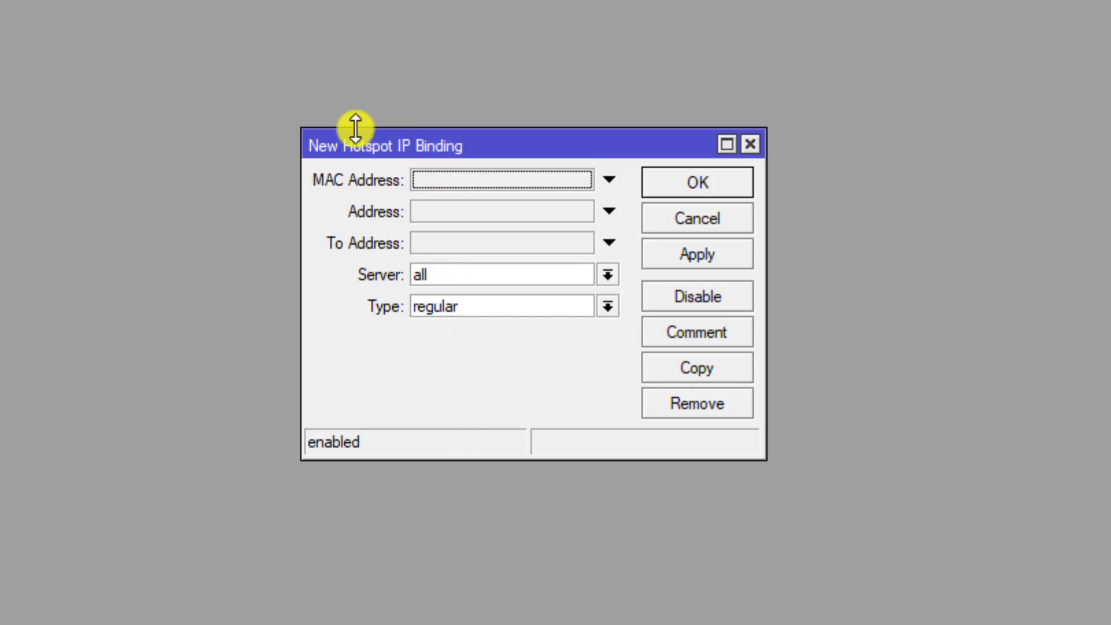
# Enable the new binding's MAC Address field and set its type to bypassed, with all as the server.
pyautogui.click(520, 185)
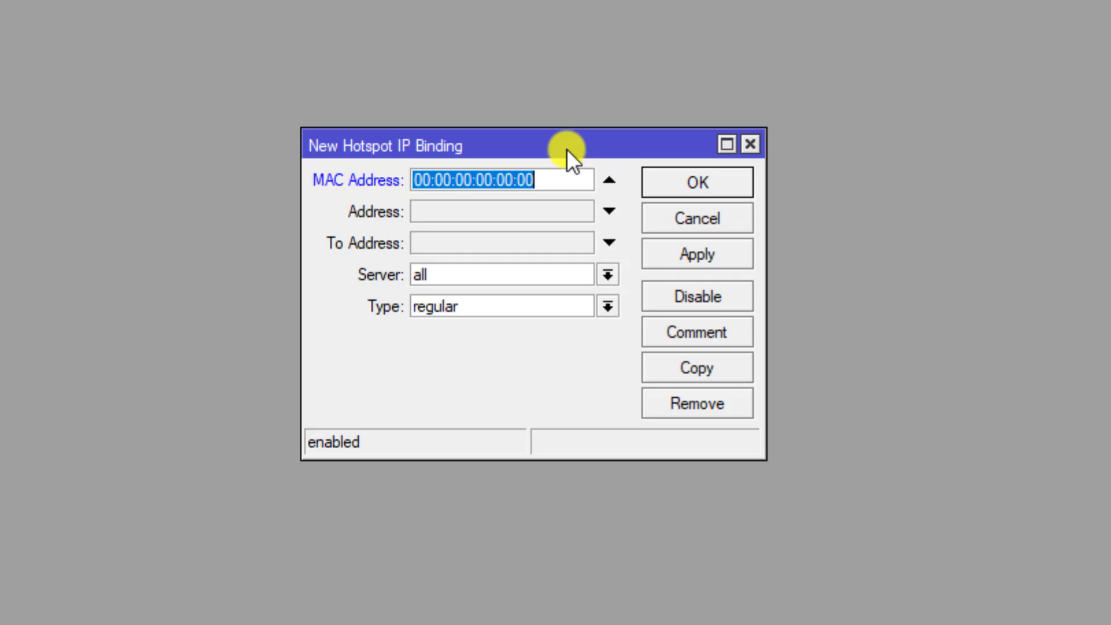
pyautogui.click(515, 311)
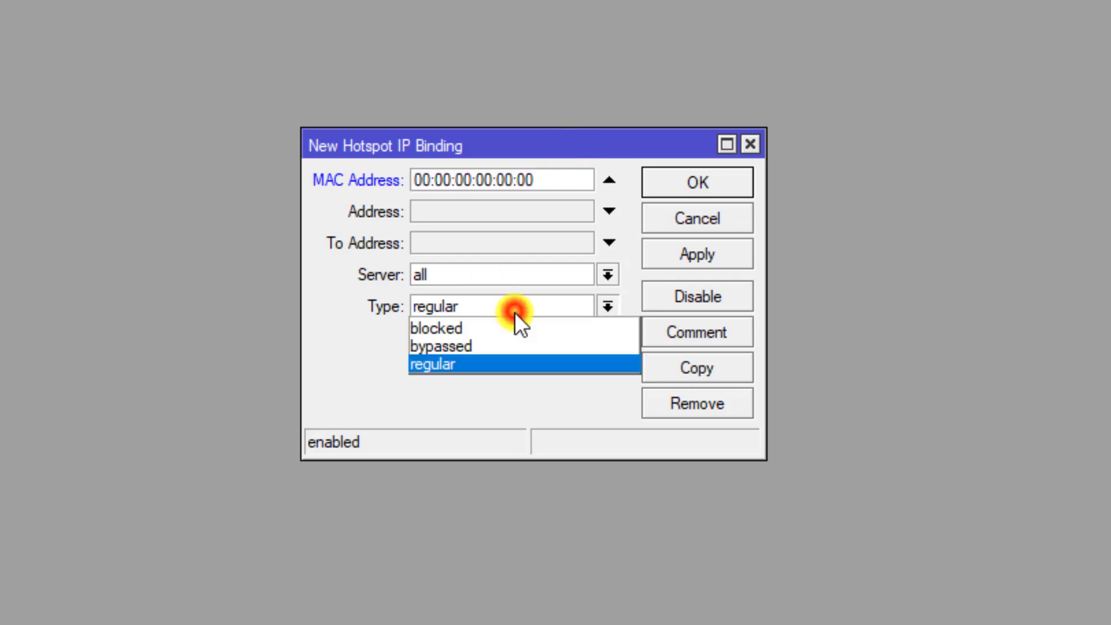
pyautogui.click(480, 347)
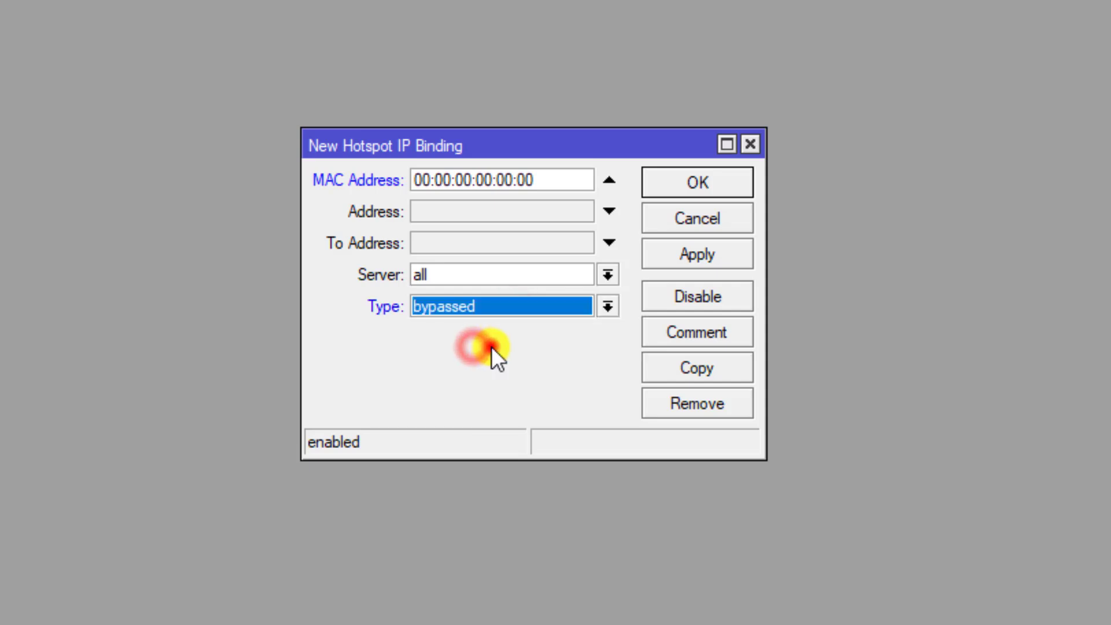
pyautogui.click(549, 300)
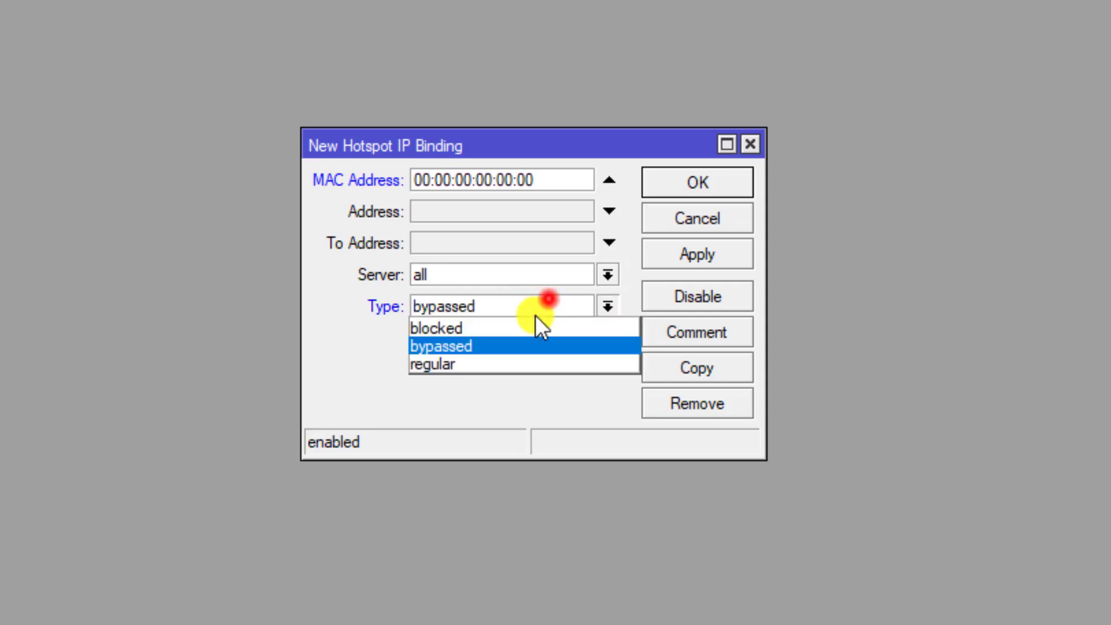
pyautogui.click(515, 311)
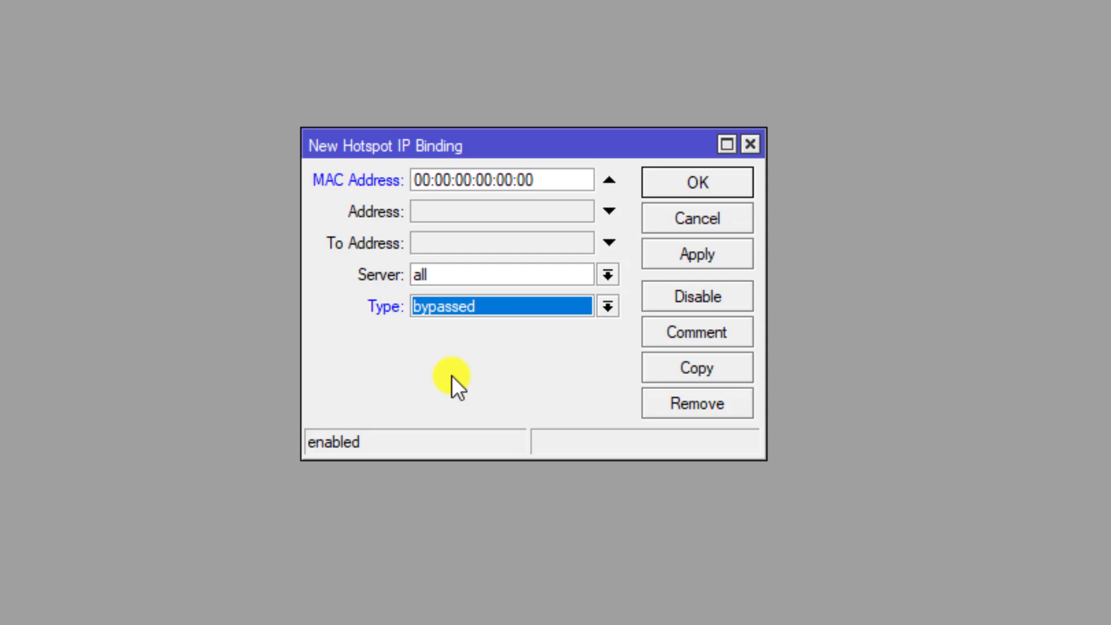
pyautogui.click(460, 279)
pyautogui.click(460, 279)
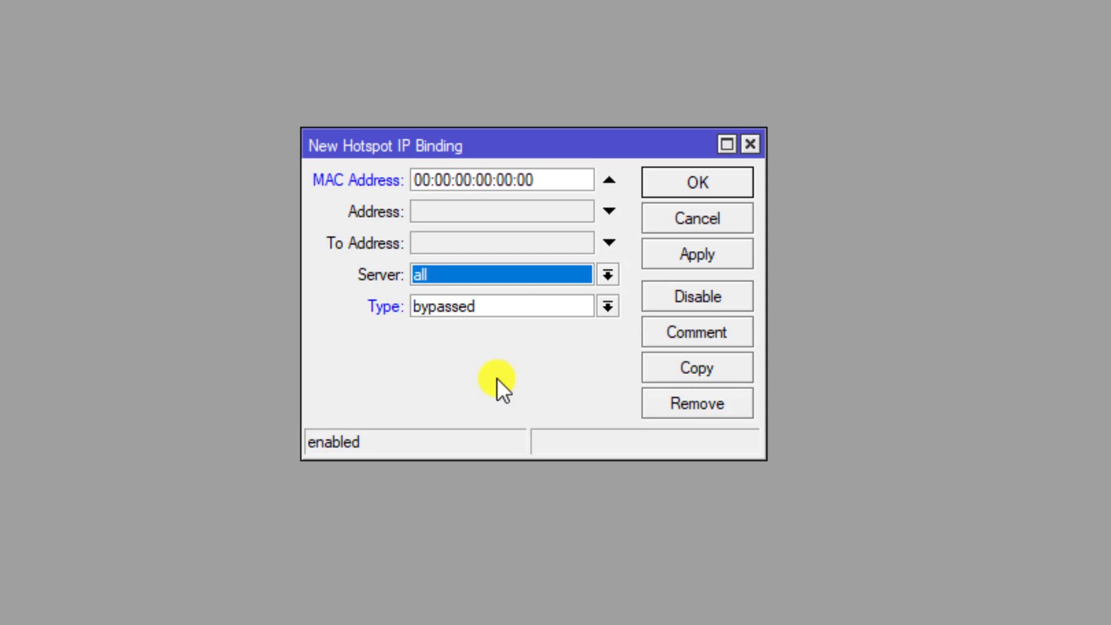
# Enable the new binding's Address and To Address fields with 0.0.0.0 in both.
pyautogui.click(356, 204)
pyautogui.click(466, 211)
pyautogui.click(333, 278)
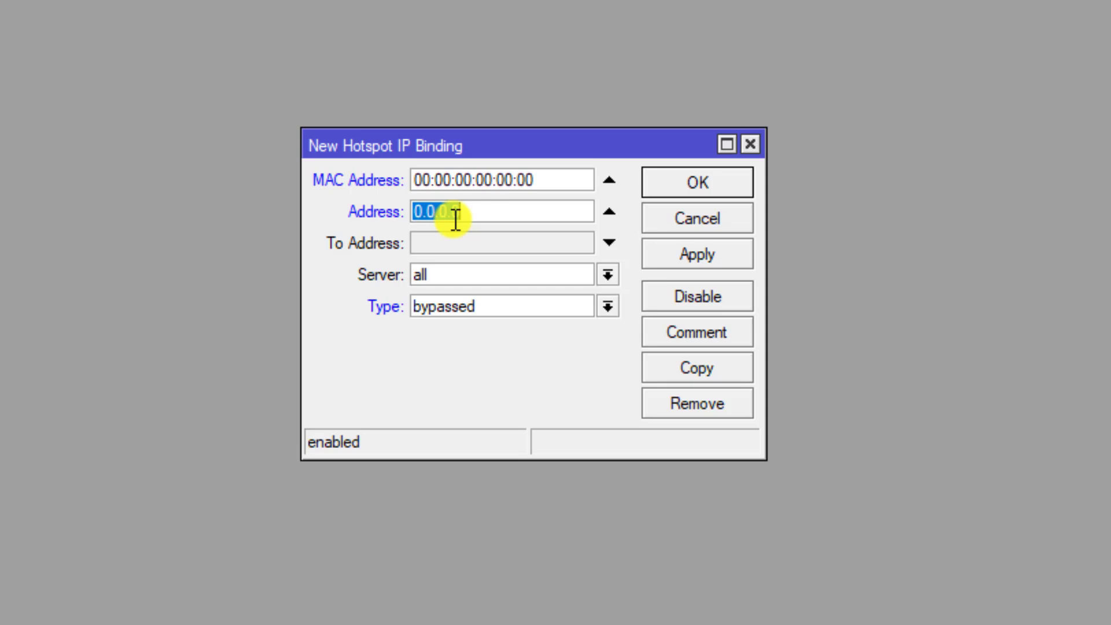
pyautogui.click(504, 243)
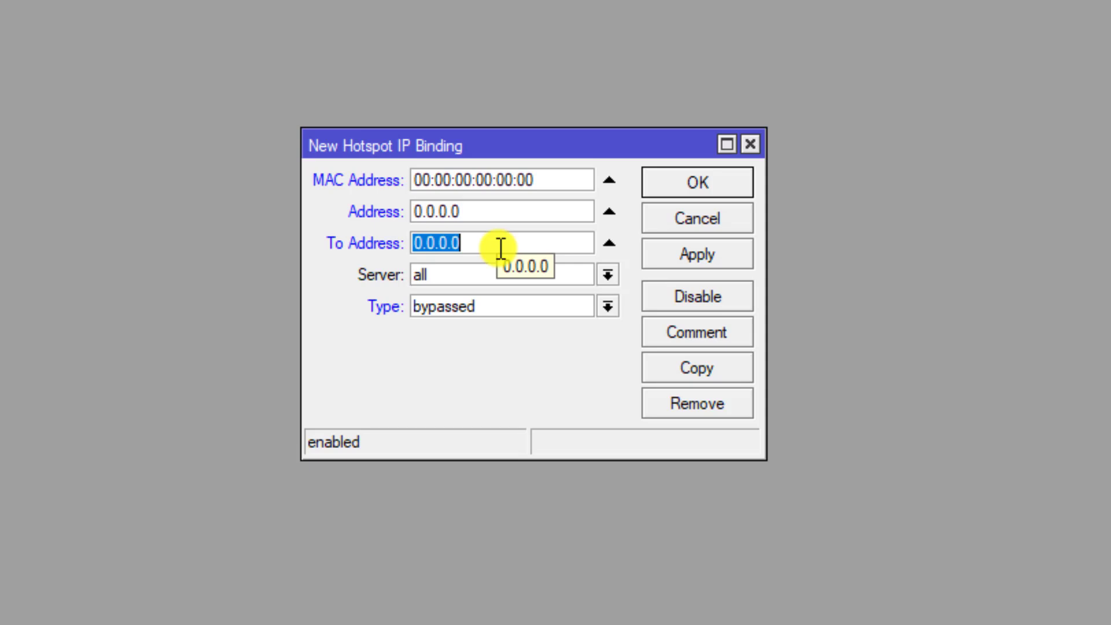
pyautogui.click(509, 321)
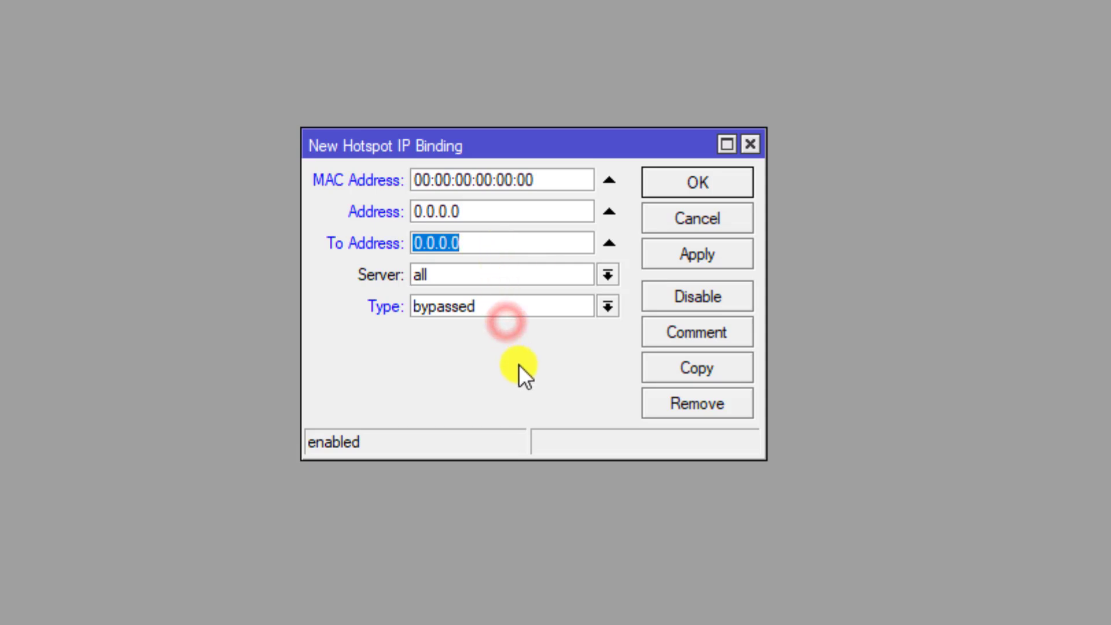